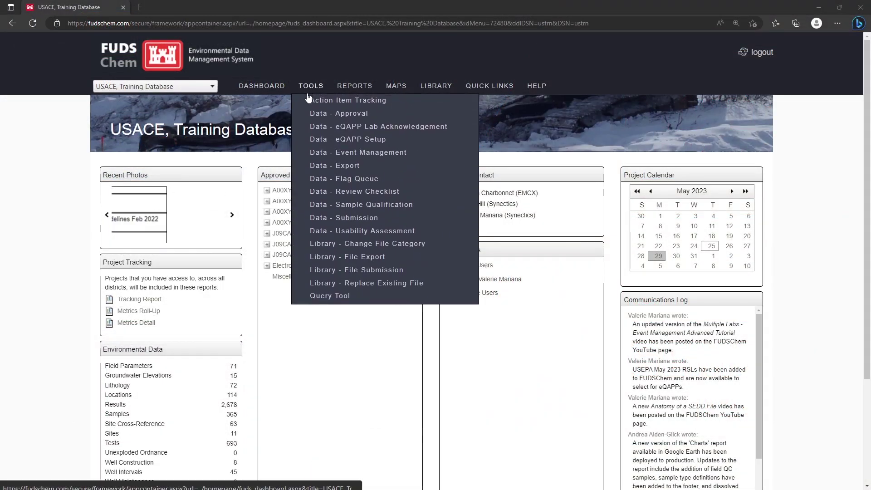
- Load the Data - Event Management page from the Tools menu
click(443, 157)
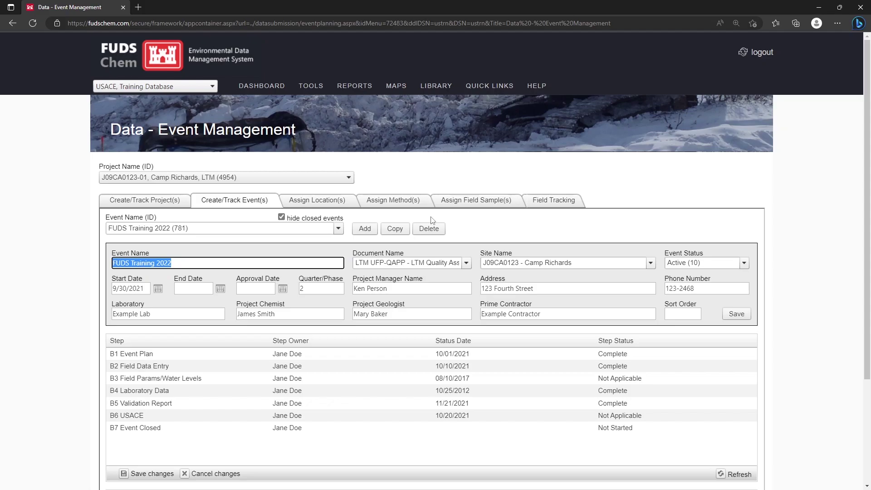
- On Assign Location(s), search the location list for 'CRB', then clear the search
click(330, 202)
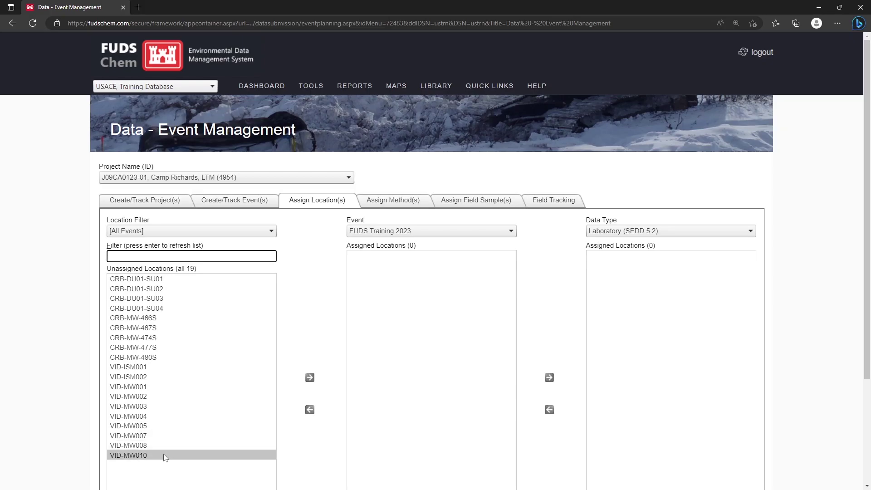
click(188, 234)
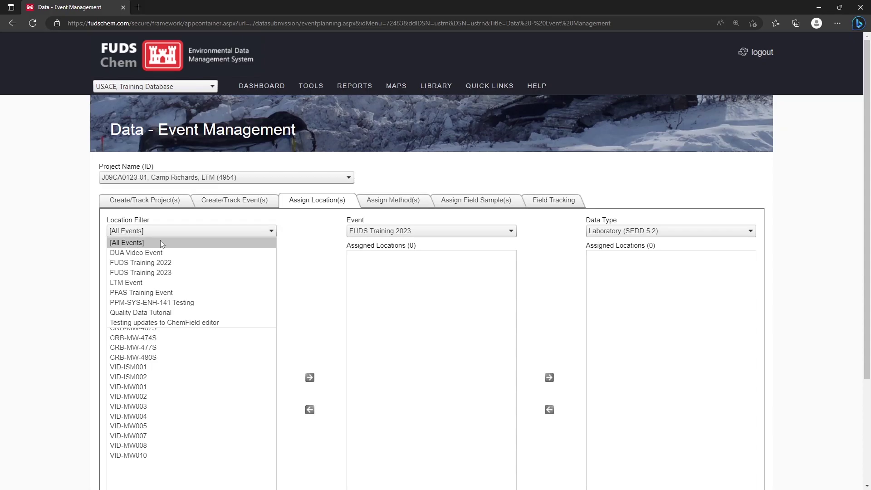
click(190, 220)
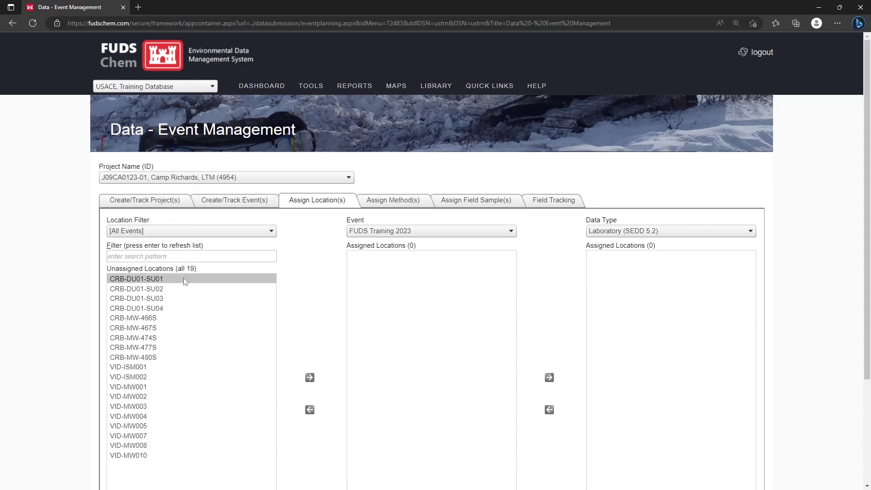
click(126, 257)
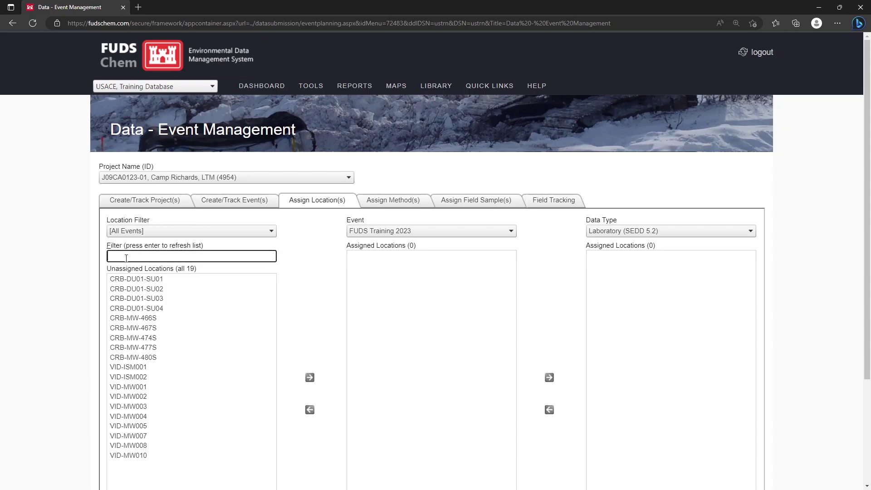
text(CR)
text(B)
key(Return)
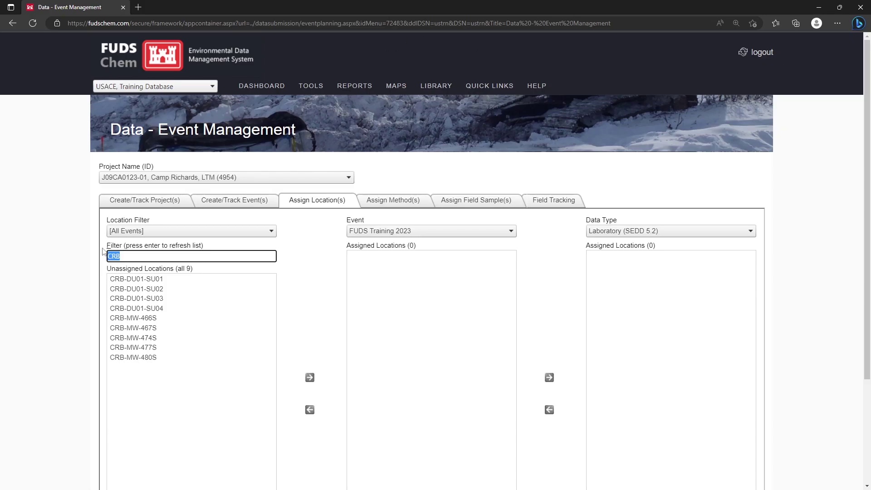
key(BackSpace)
key(Return)
- Filter locations to FUDS Training 2022, then reset Location Filter to [All Events]
click(156, 233)
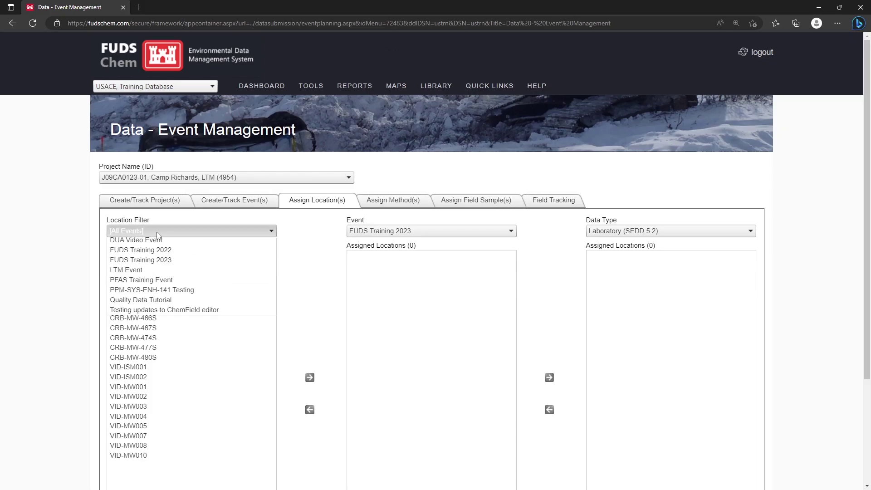
click(165, 266)
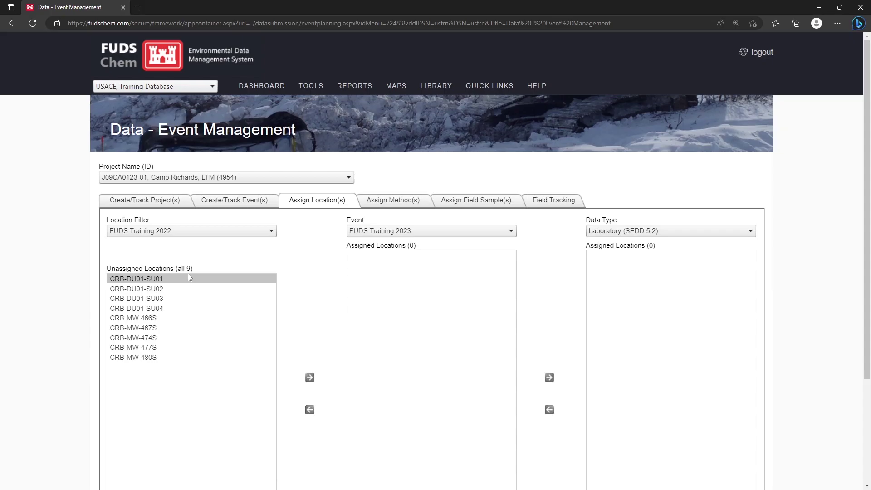
click(190, 231)
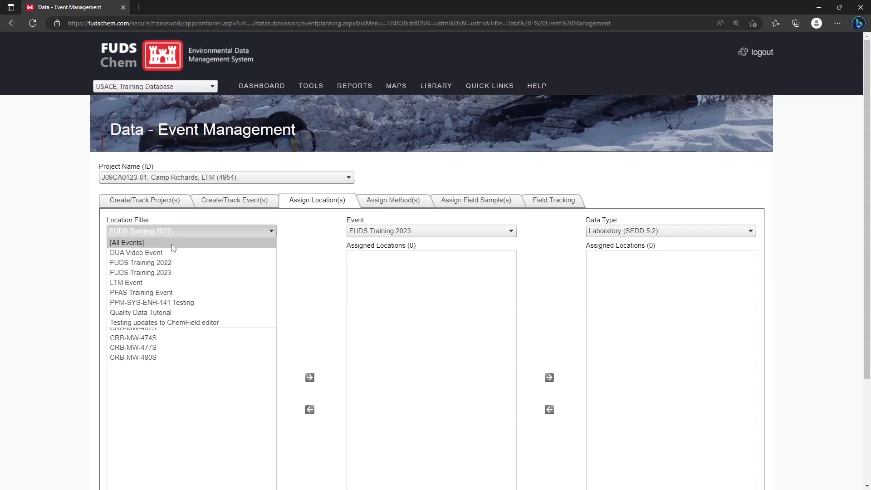
click(173, 245)
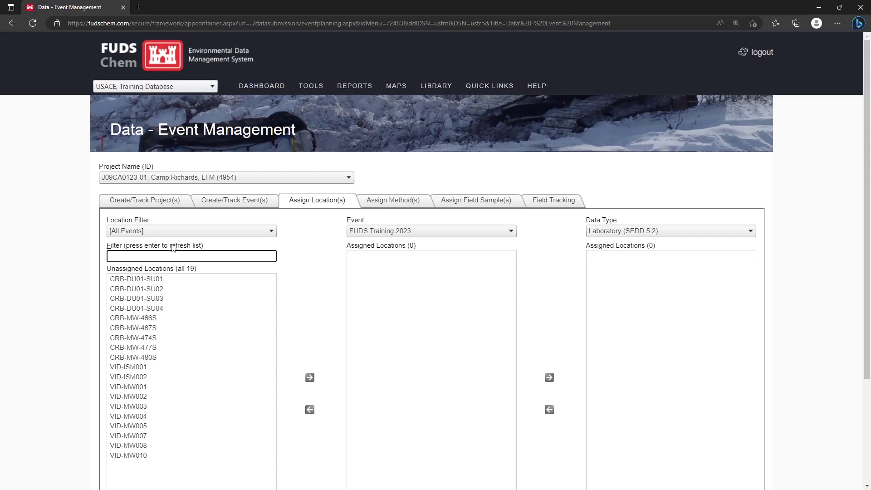
- Select CRB-MW-466S through CRB-MW-480S and move the five wells into Assigned Locations
click(168, 317)
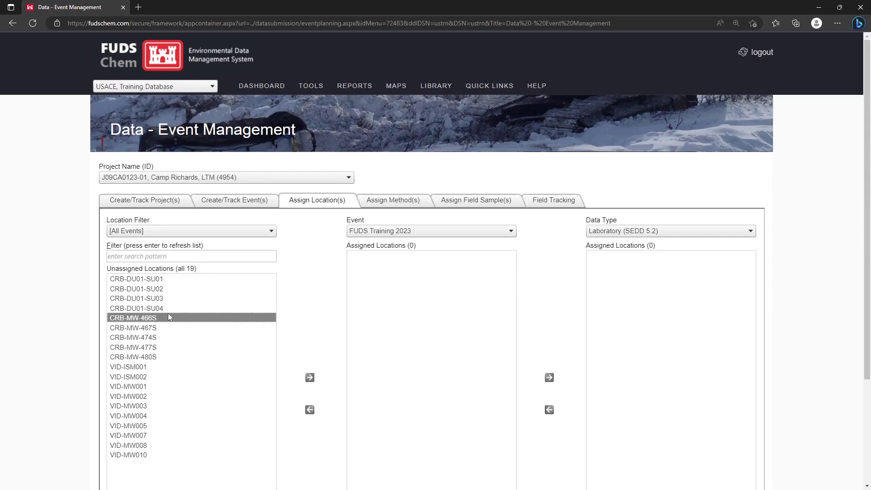
shift+click(161, 357)
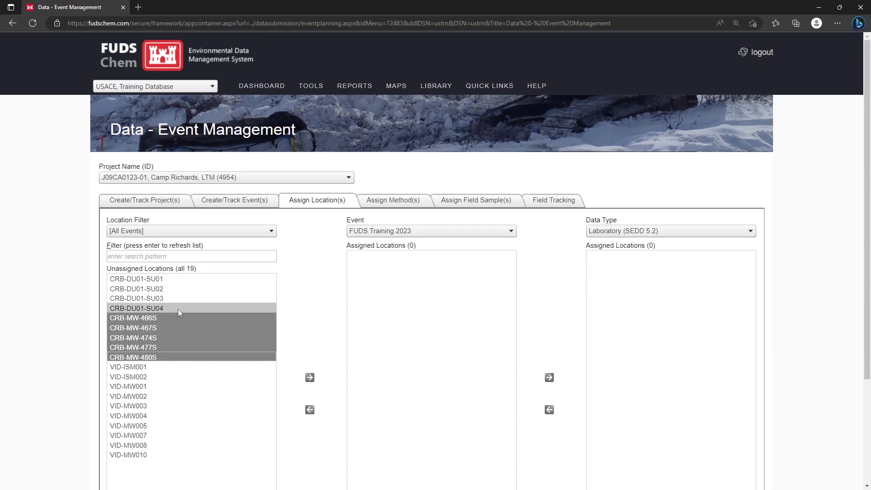
click(310, 378)
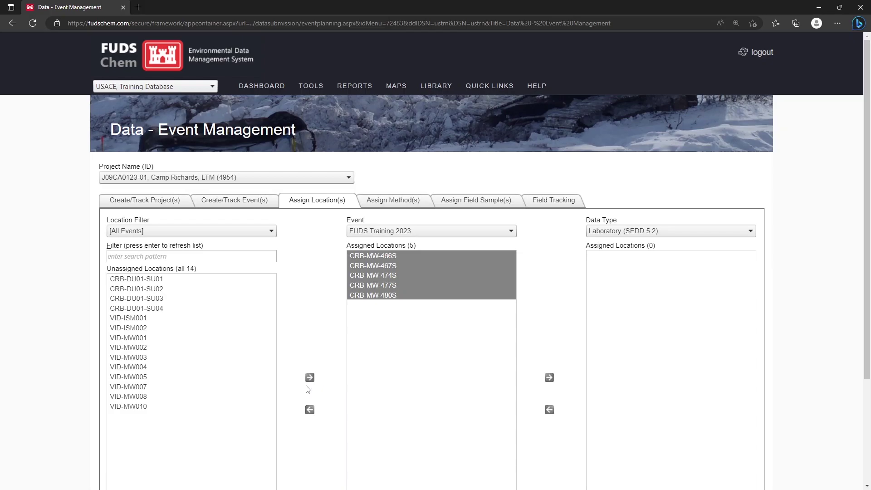
- Add the five CRB wells under the Laboratory (SEDD 5.2) data type
click(728, 236)
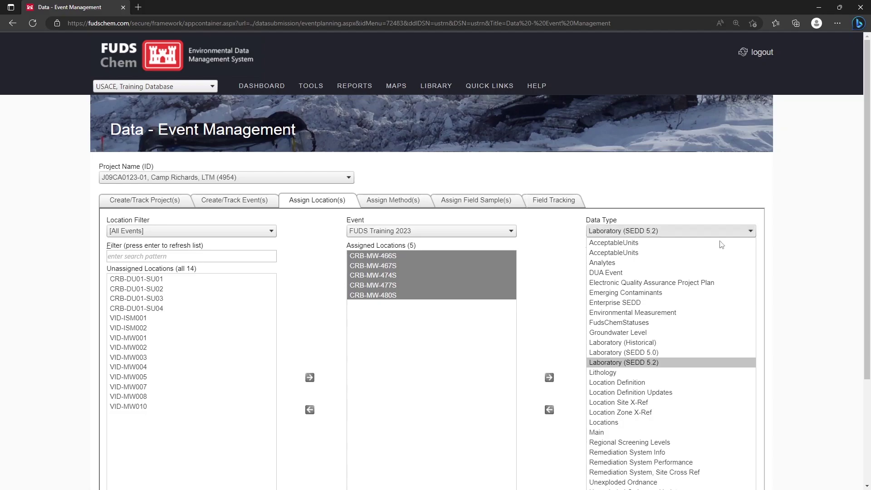
click(697, 361)
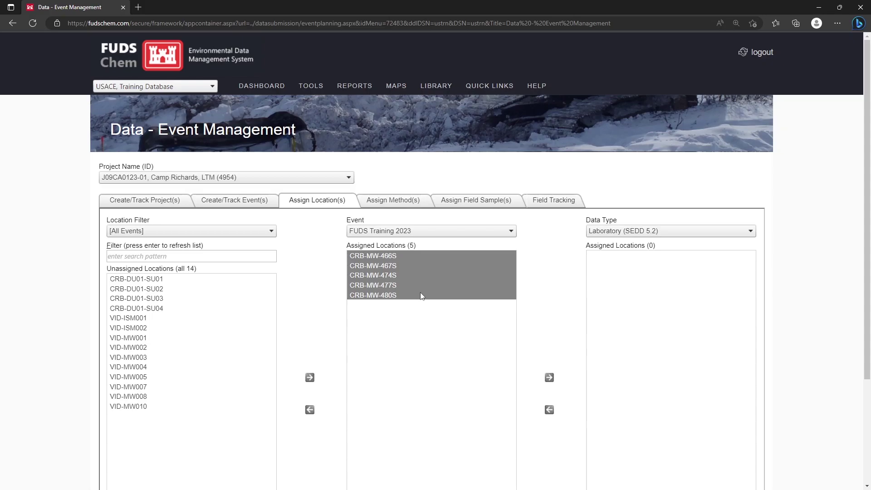
click(550, 378)
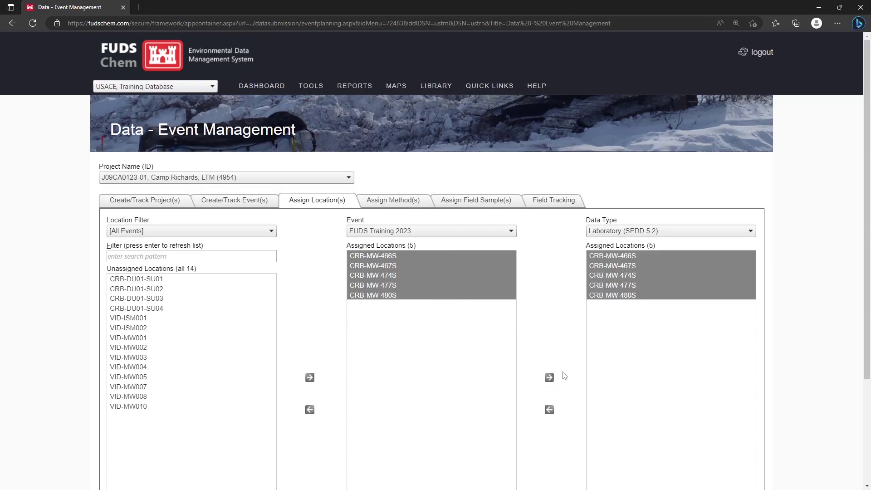
- Add the wells under Groundwater Level and Environmental Measurement, then reselect Laboratory (SEDD 5.2)
click(667, 231)
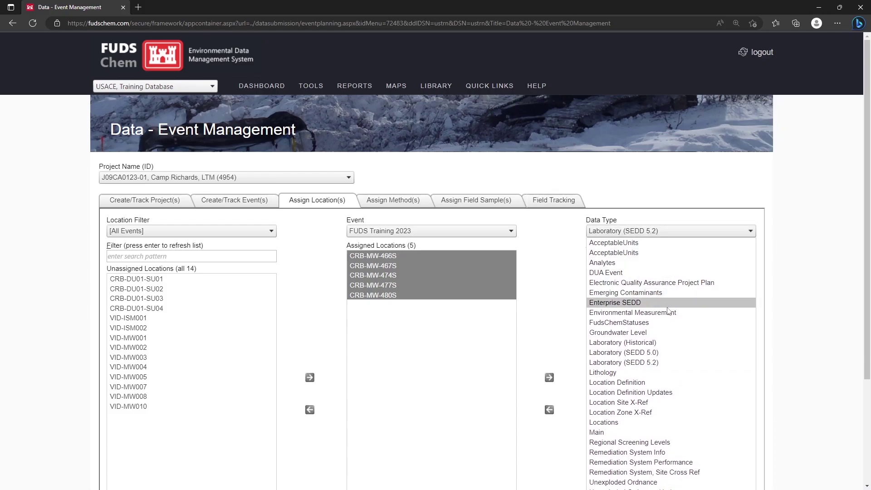
click(662, 332)
click(550, 378)
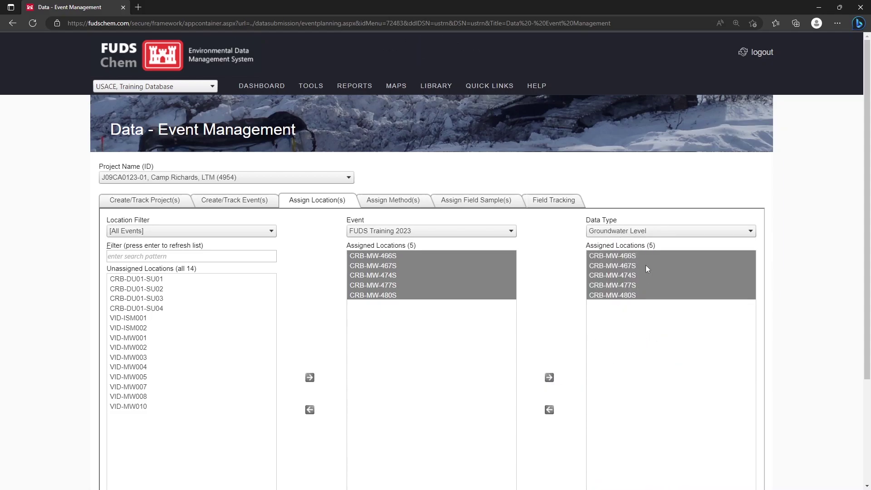
click(660, 231)
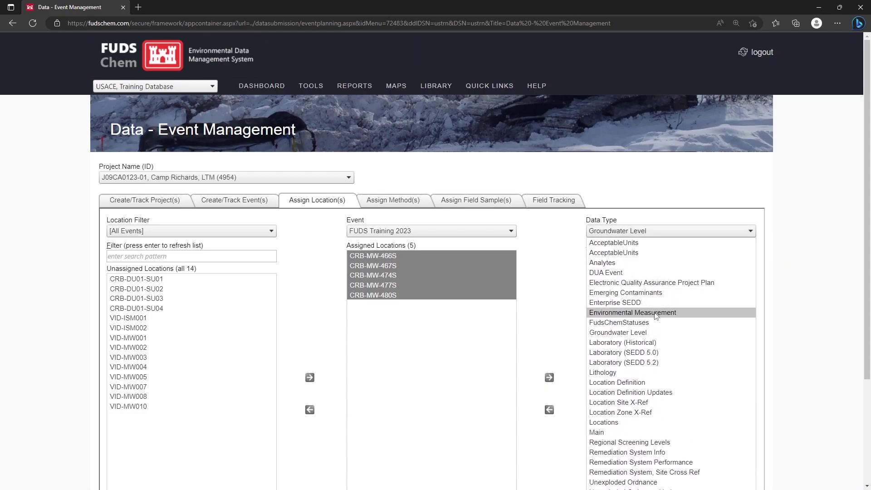
click(635, 318)
click(549, 377)
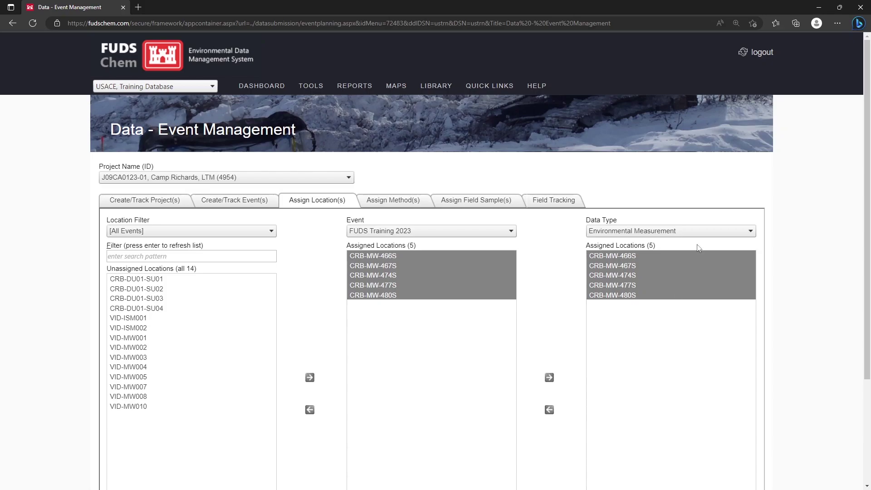
click(697, 230)
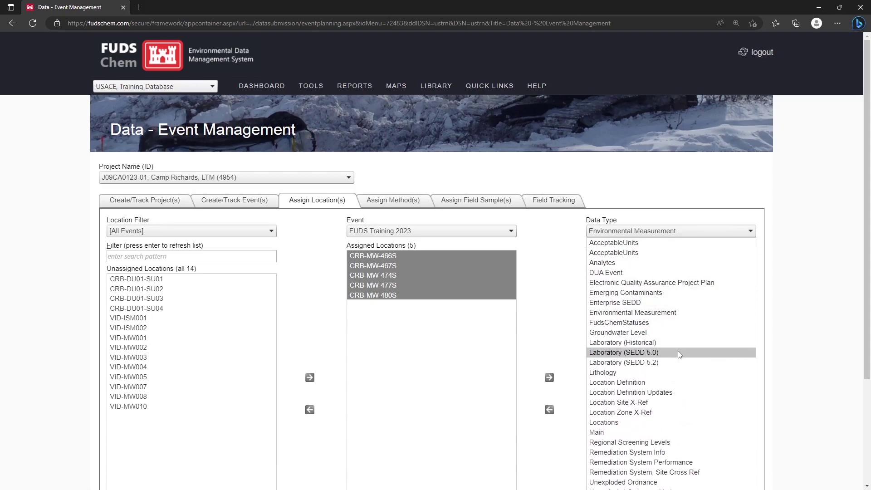
click(678, 363)
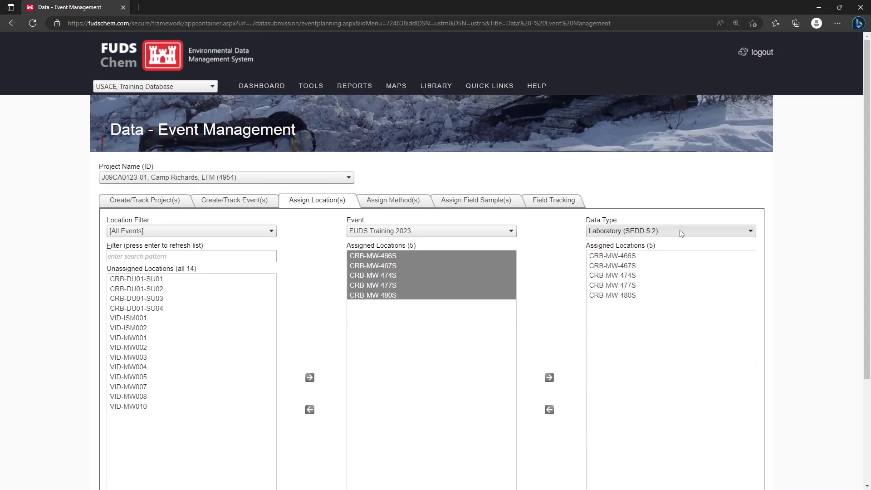
- Set the Event to Copy dropdown to FUDS Training 2022 without copying
scroll(734, 256, down, 3)
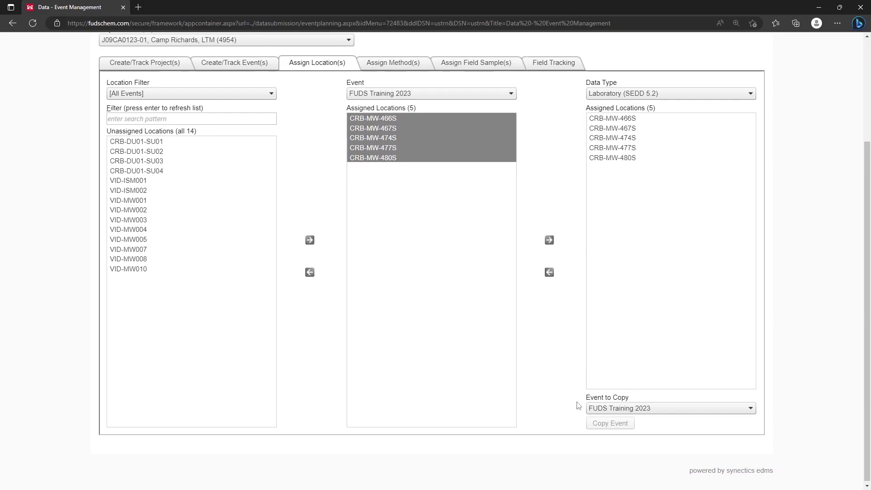
click(669, 414)
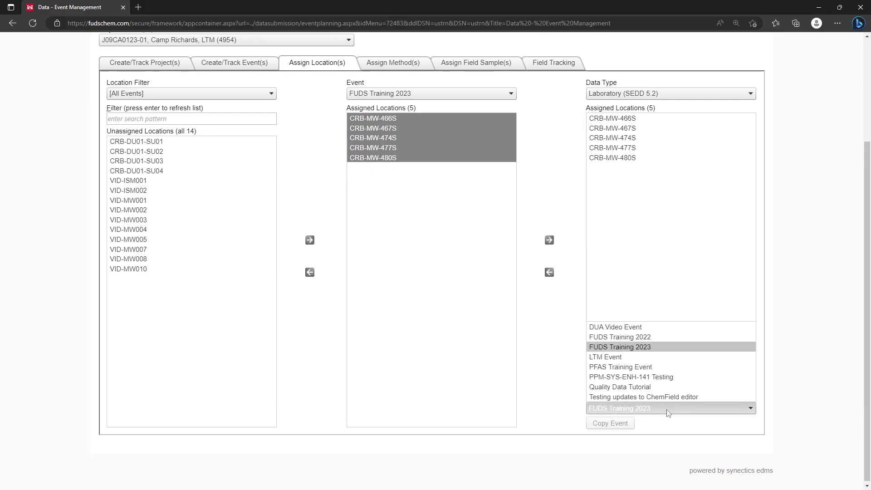
click(654, 338)
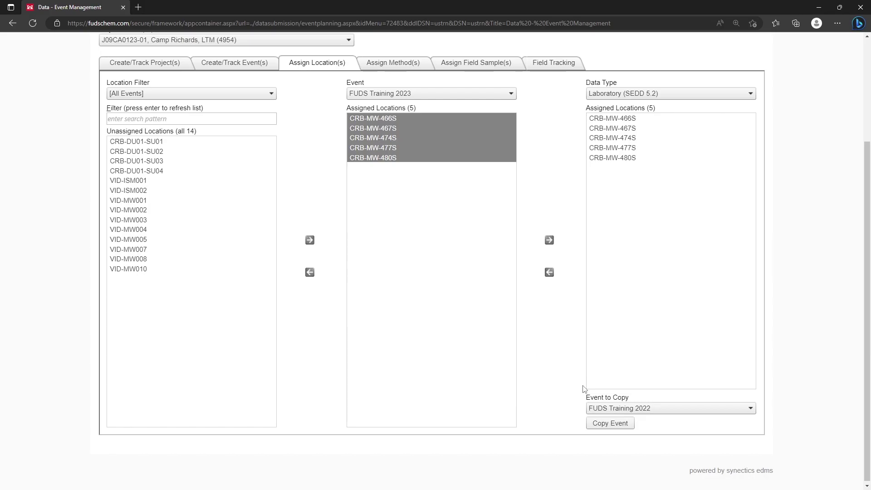
scroll(584, 389, up, 3)
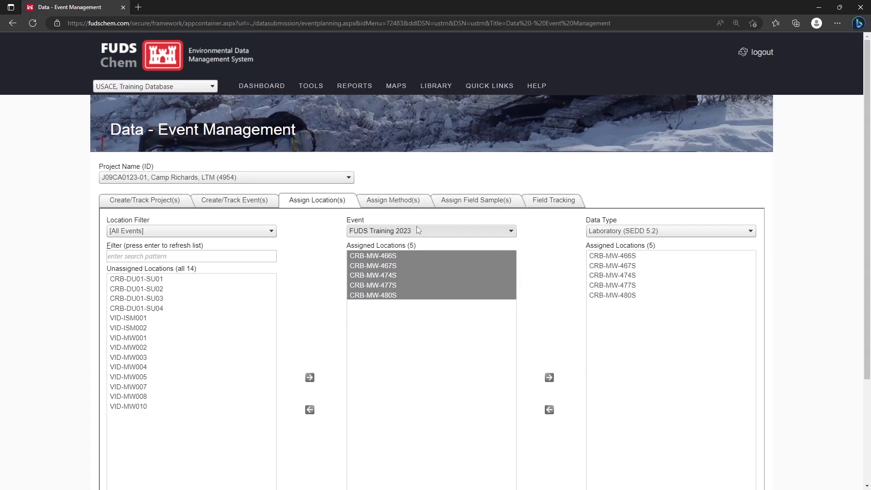
- On Assign Method(s), select all five CRB locations and filter methods to TOTAL extraction
click(422, 206)
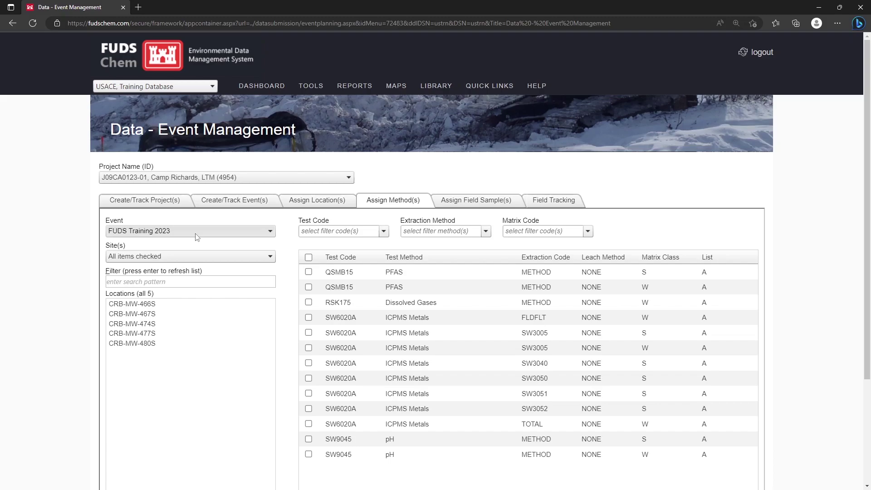
click(170, 305)
shift+click(168, 344)
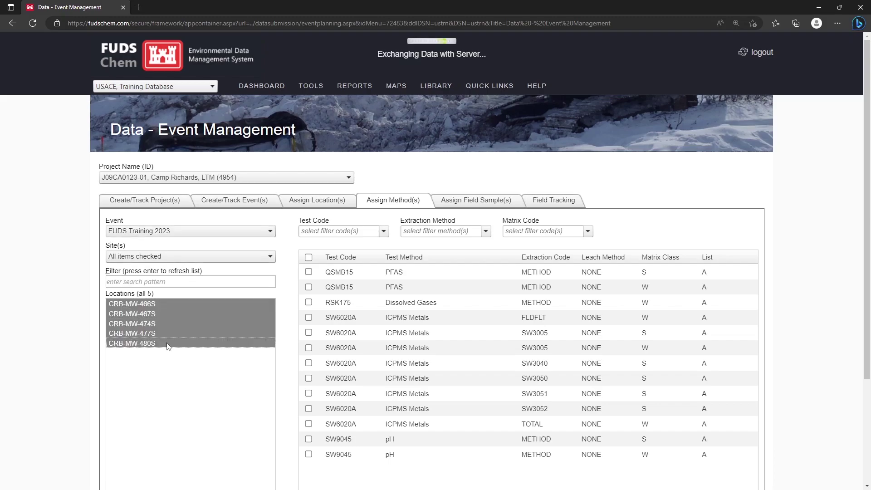
click(490, 234)
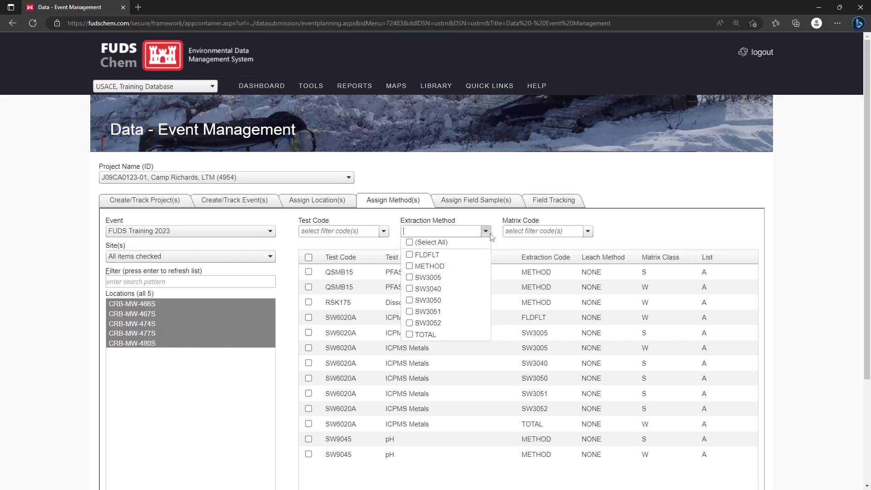
click(419, 335)
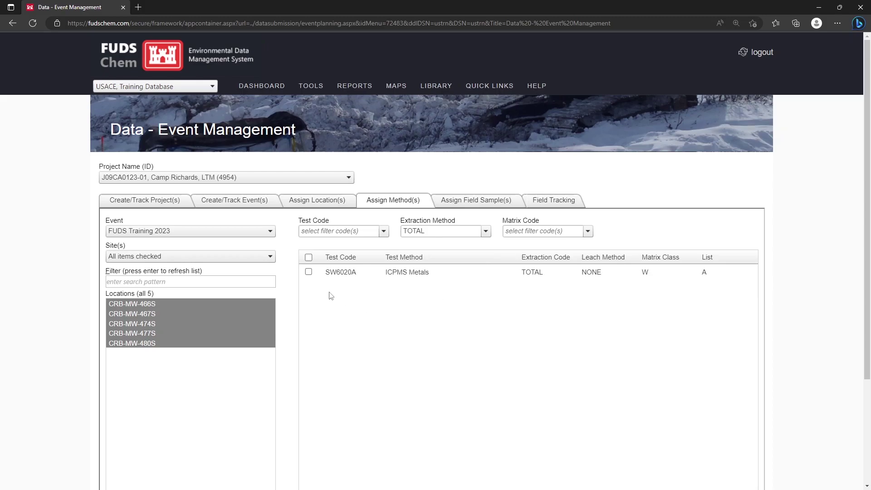
- Tick SW6020A ICPMS Metals TOTAL and add it to the selected locations
click(309, 272)
scroll(392, 278, down, 1)
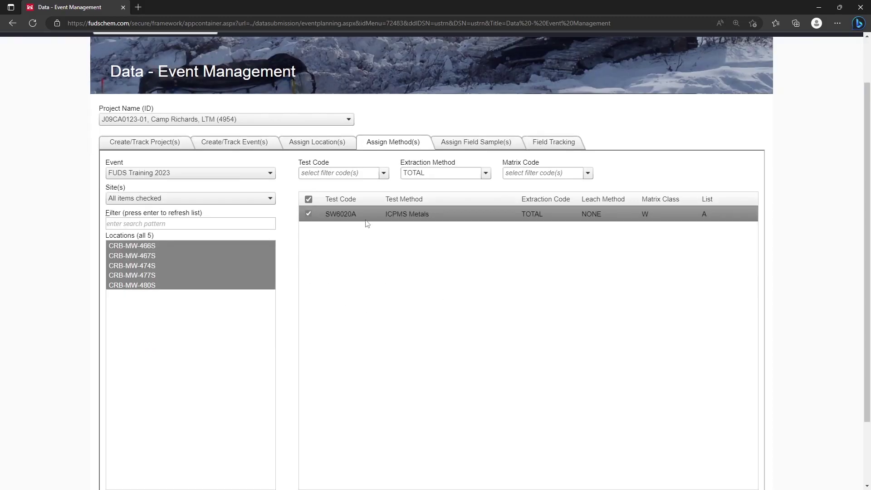
scroll(647, 284, down, 2)
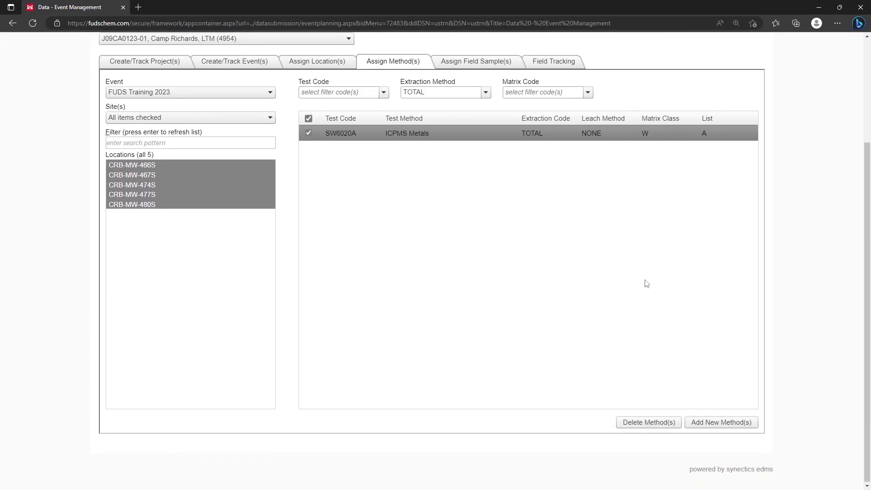
click(716, 430)
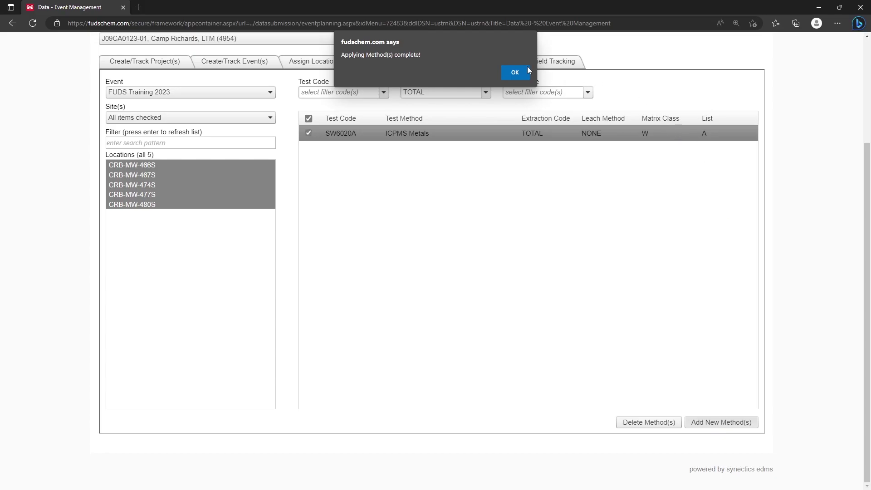
- Clear the TOTAL extraction filter and select only location CRB-MW-466S
click(515, 72)
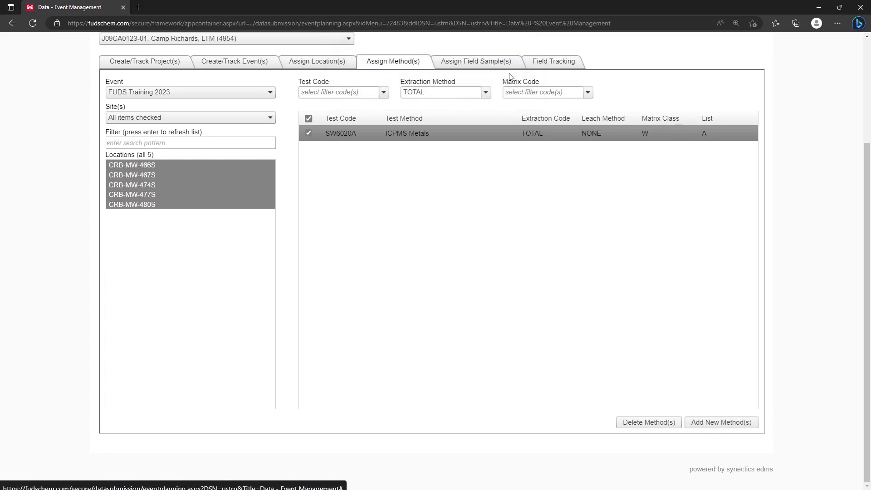
click(486, 93)
click(422, 194)
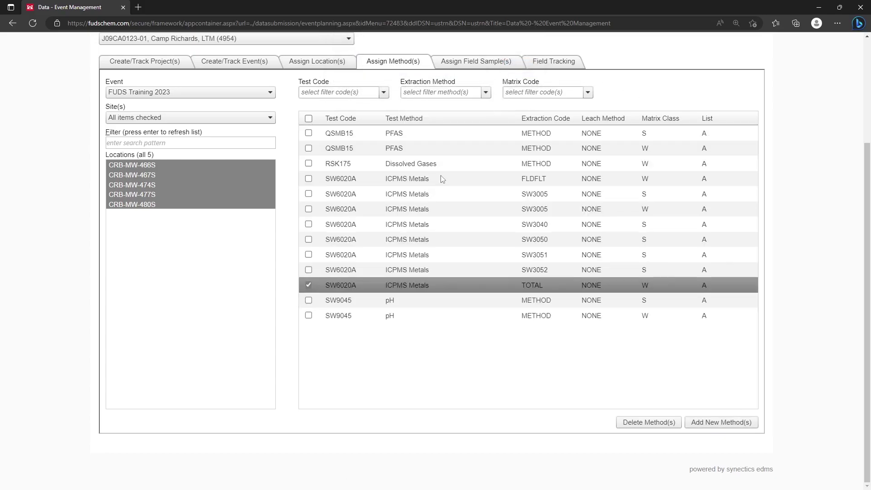
click(141, 164)
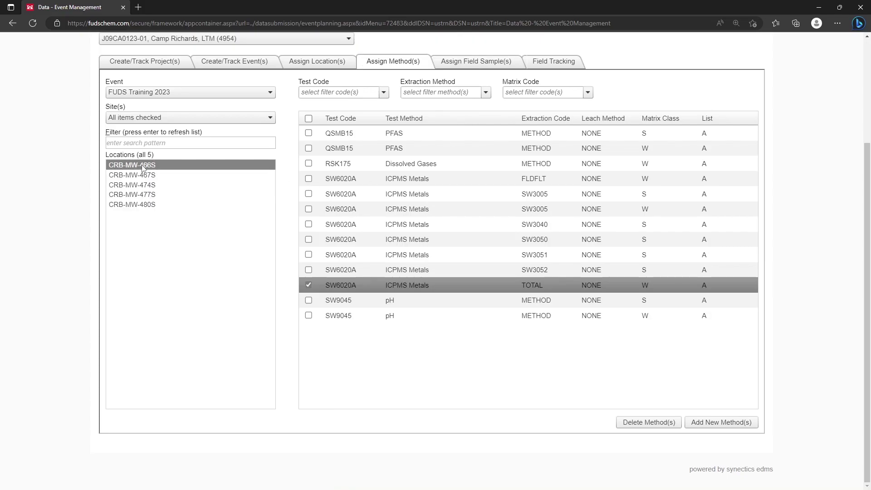
- Add the QSMB15 PFAS water method, then untick the SW6020A TOTAL row
click(308, 148)
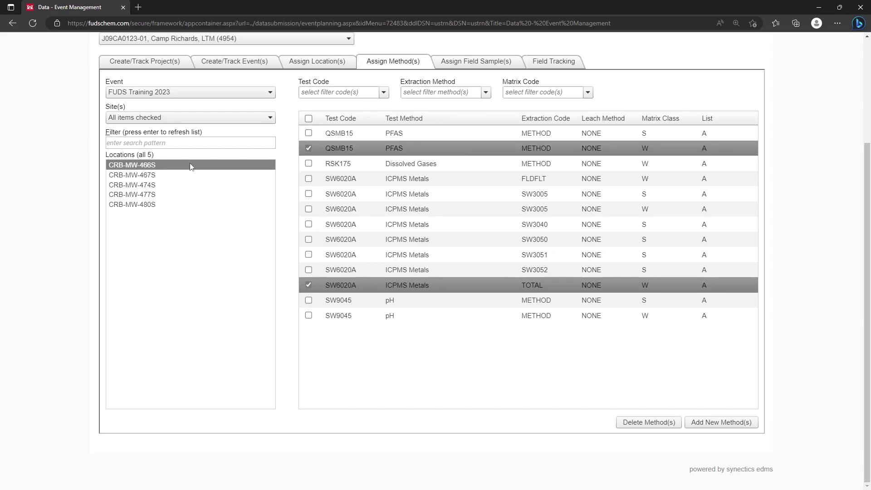
click(728, 423)
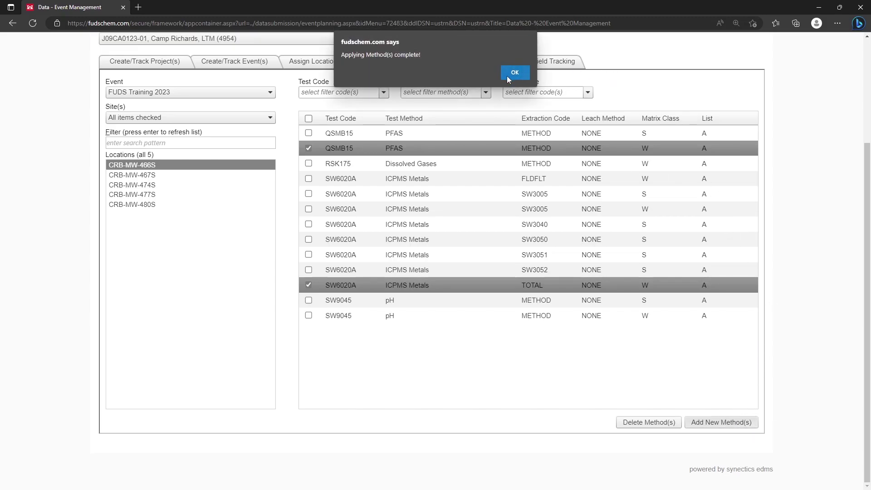
click(508, 74)
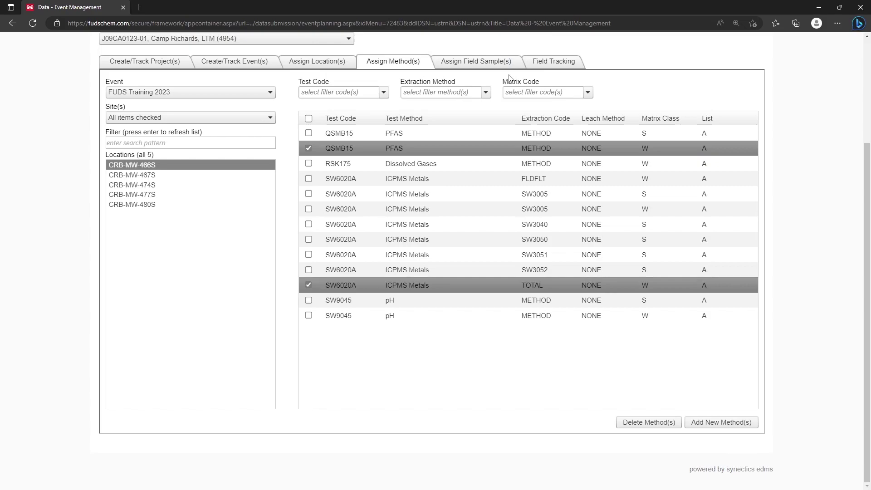
click(445, 150)
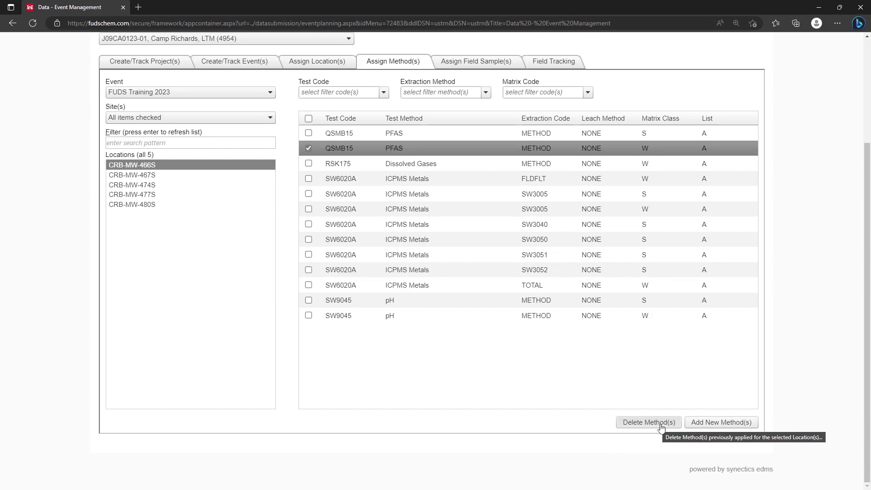